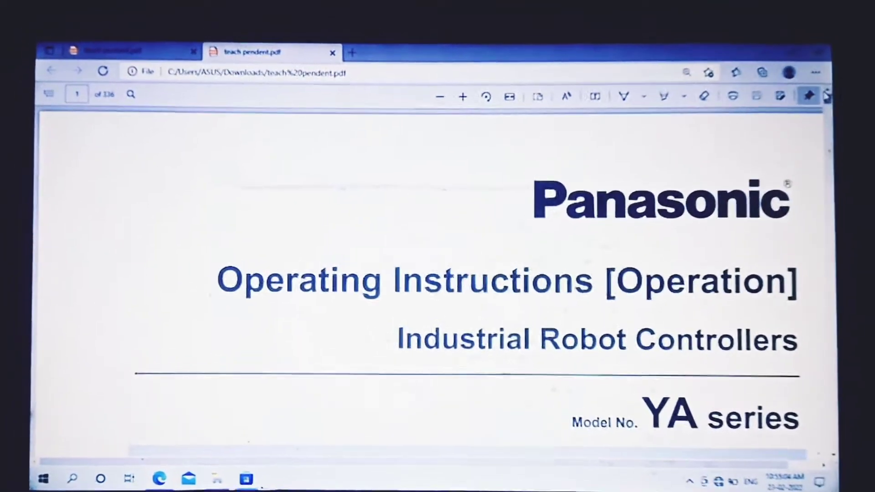
scroll(415, 274, "down", 2)
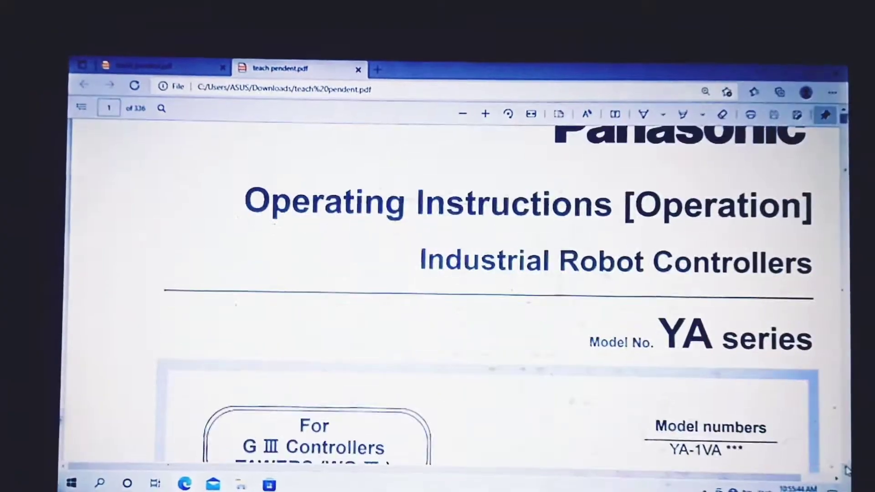
scroll(416, 274, "down", 2)
scroll(416, 274, "down", 5)
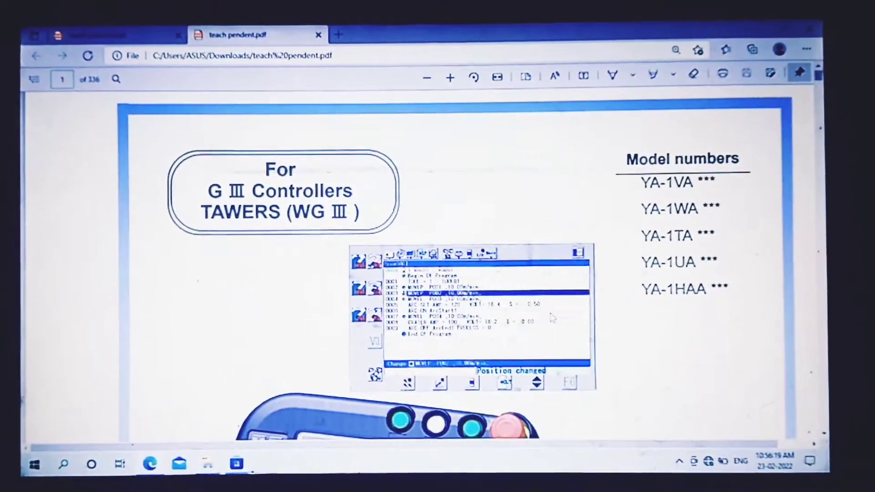
scroll(552, 324, "up", 2, "ctrl")
scroll(551, 324, "up", 3, "ctrl")
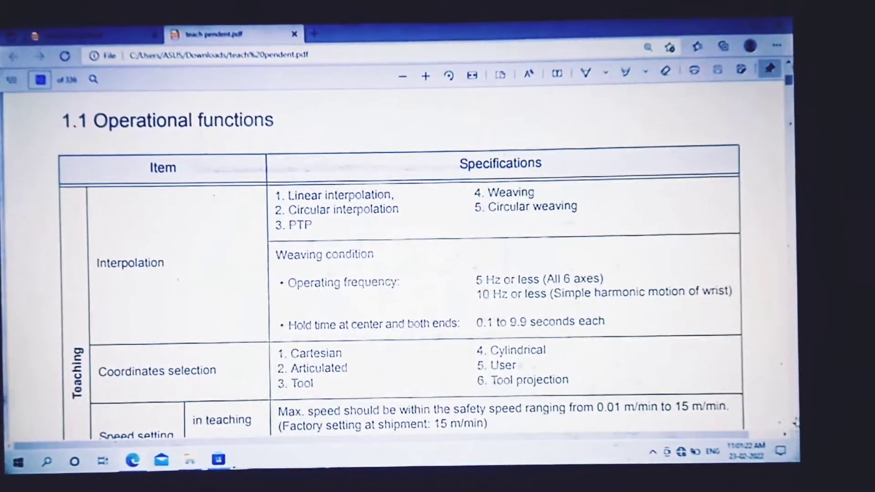
scroll(404, 274, "down", 1)
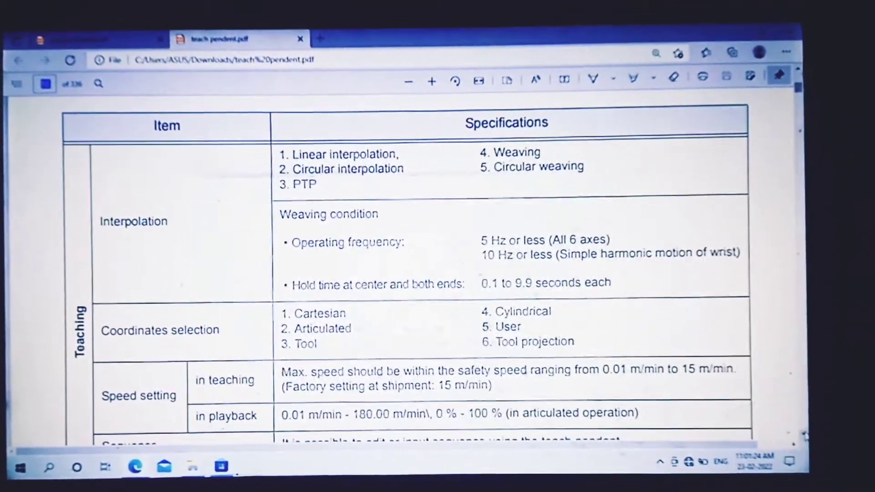
scroll(403, 273, "down", 1)
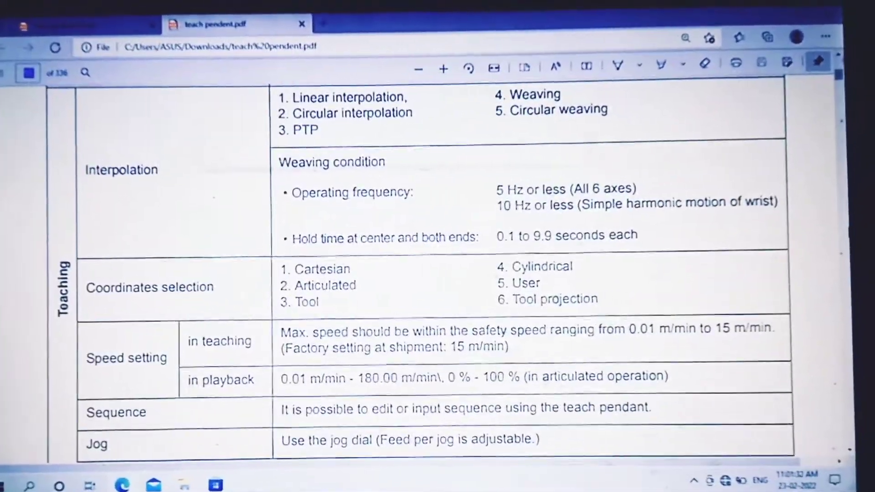
Step: Zoom out and back in to read the specification table's Edit and Operation rows
key("ctrl+minus")
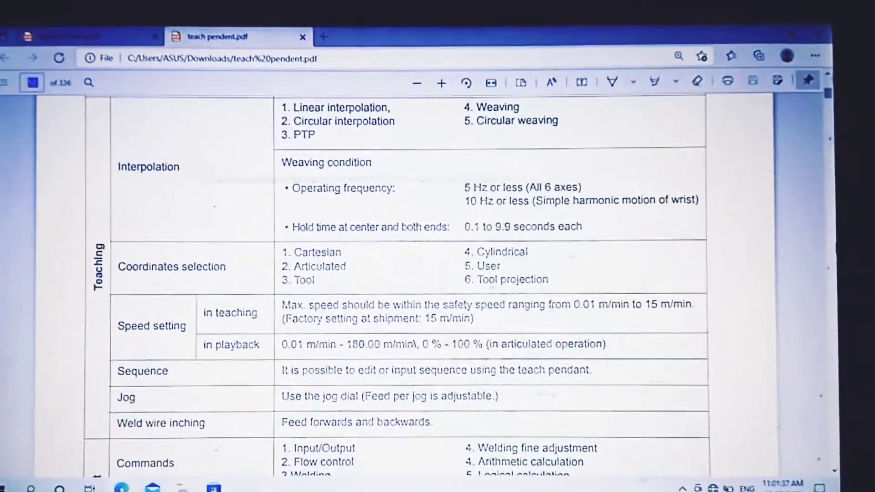
key("ctrl+plus")
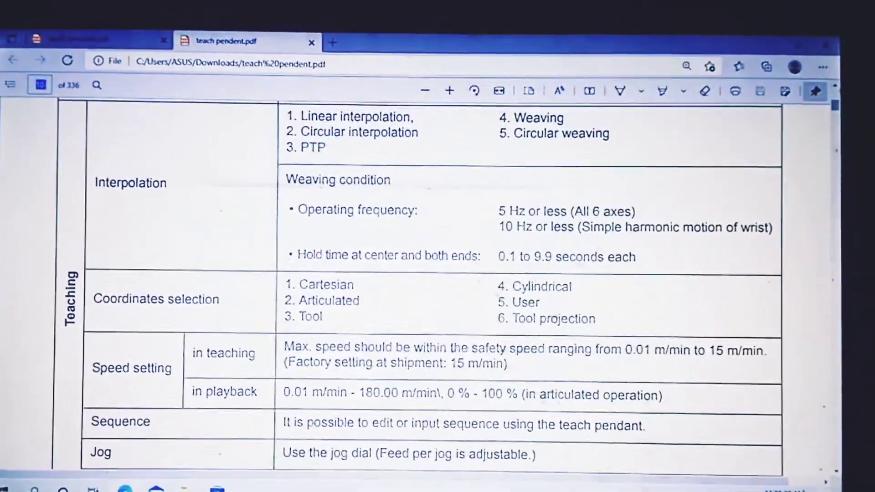
scroll(837, 472, "down", 1)
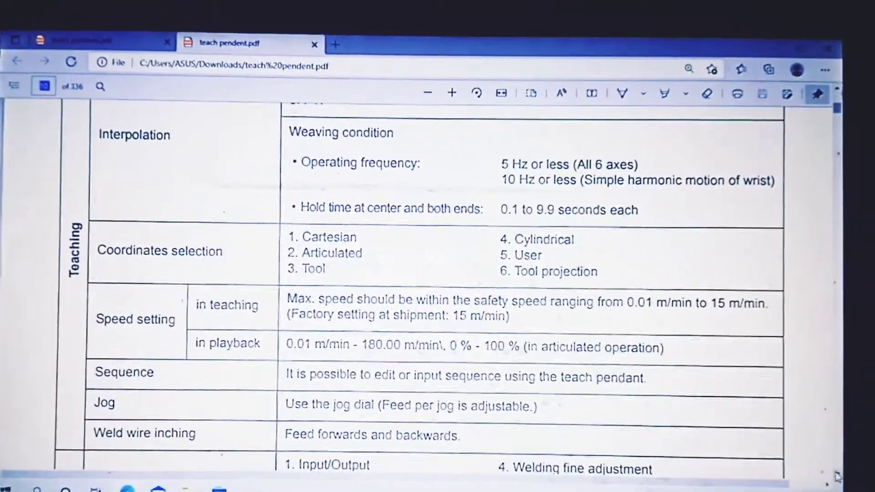
scroll(837, 472, "down", 1)
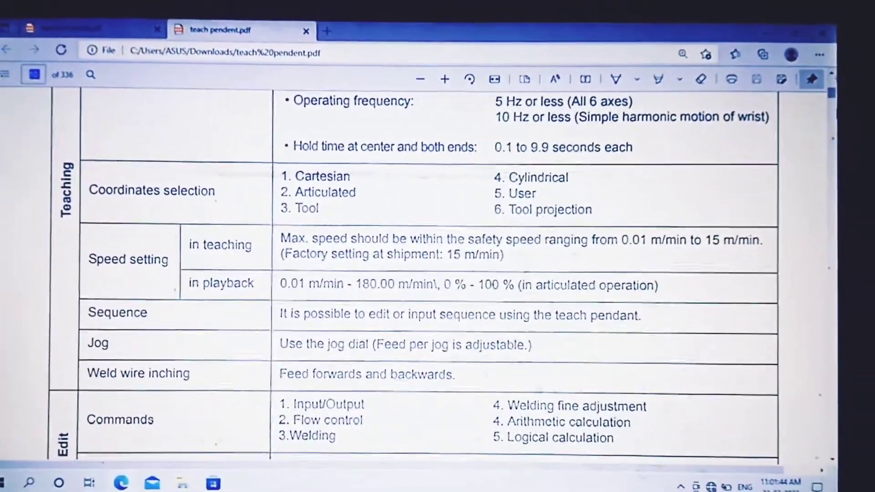
scroll(437, 273, "up", 1)
scroll(438, 273, "up", 1)
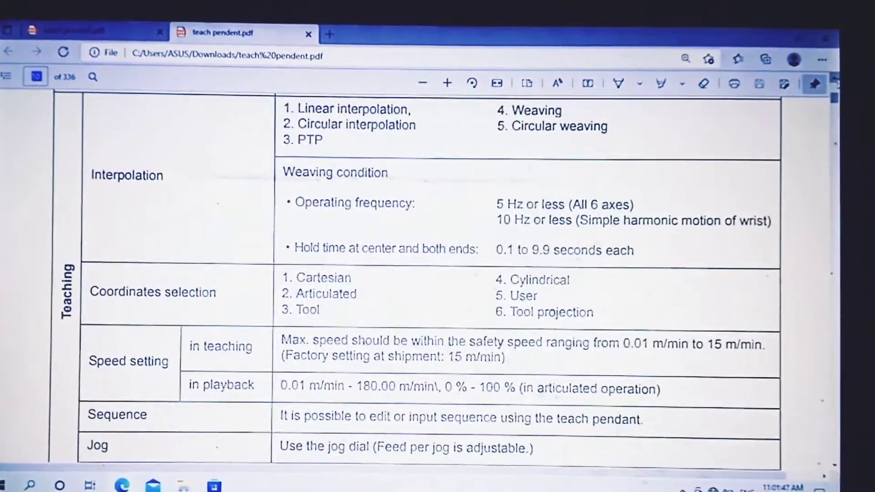
scroll(437, 274, "up", 1)
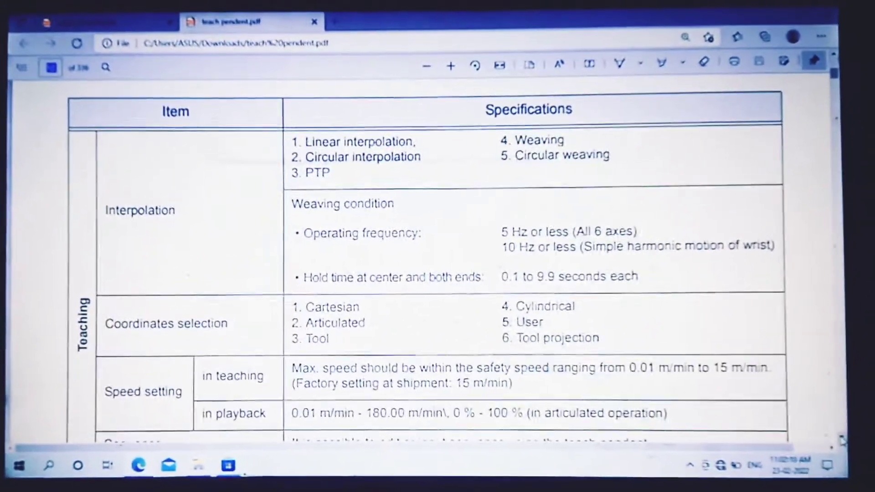
scroll(837, 434, "down", 3)
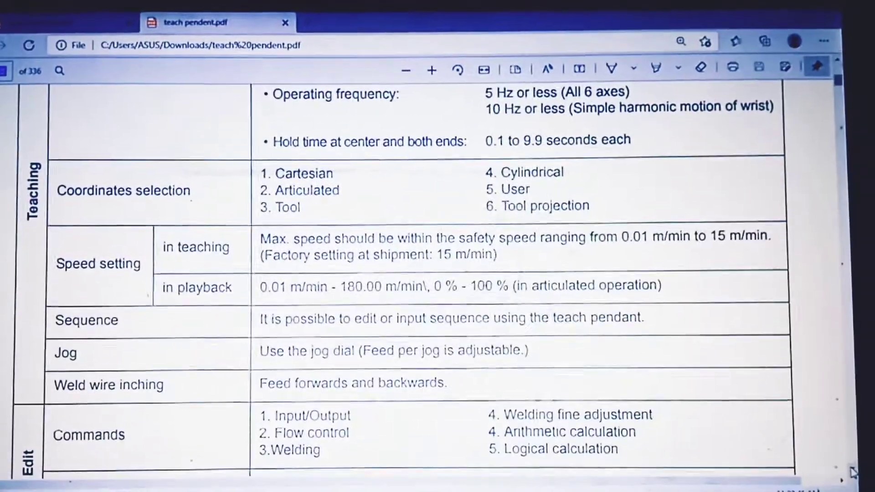
scroll(438, 274, "down", 2)
scroll(855, 472, "down", 1)
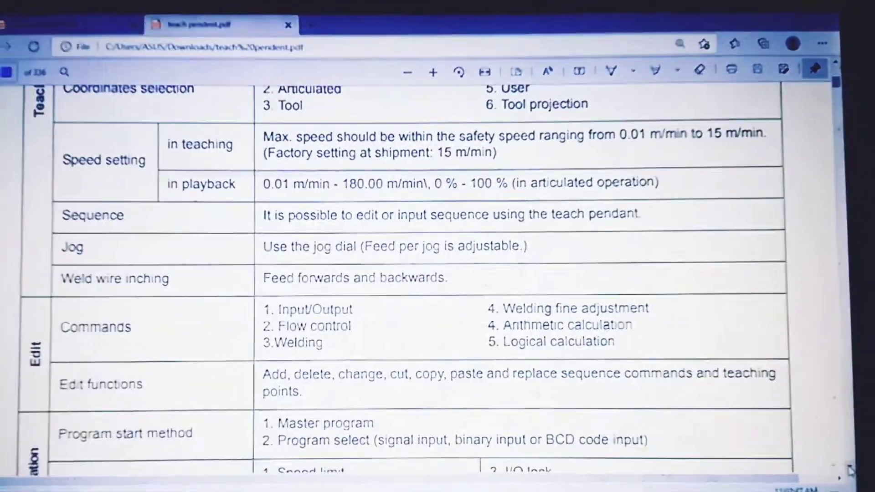
scroll(854, 472, "down", 1)
scroll(855, 472, "down", 1)
scroll(843, 470, "down", 1)
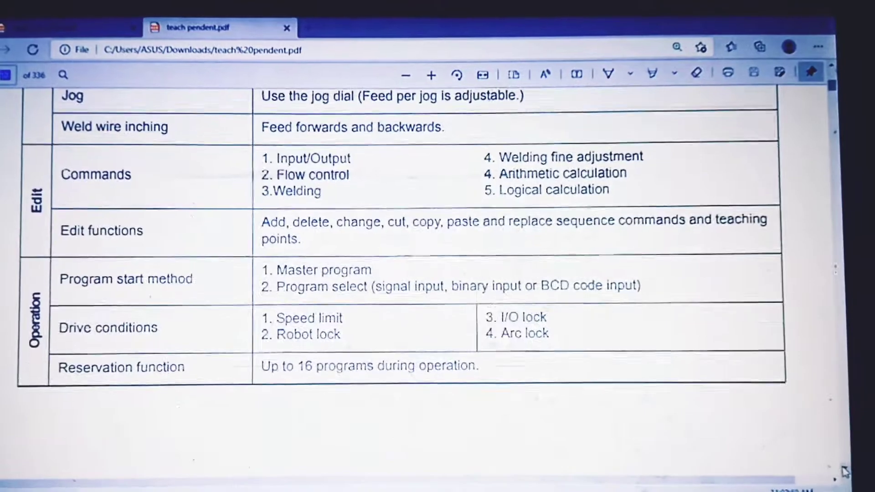
scroll(842, 470, "down", 1)
scroll(840, 472, "down", 1)
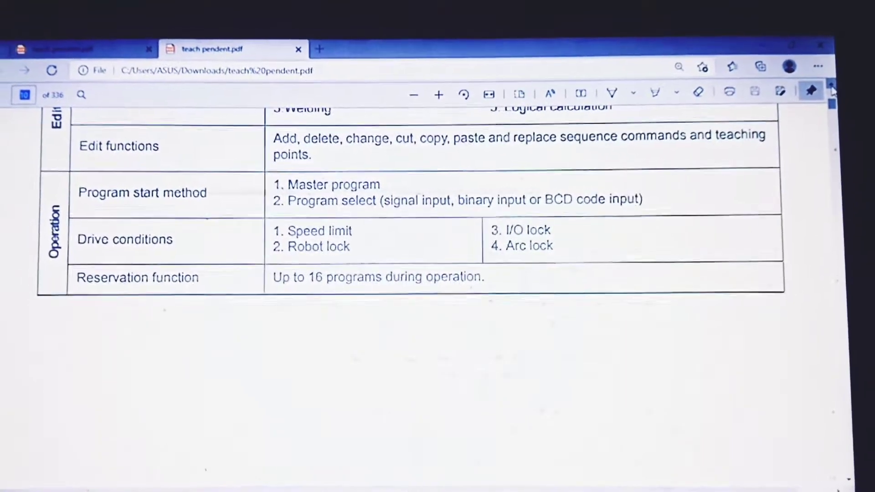
scroll(832, 90, "down", 5)
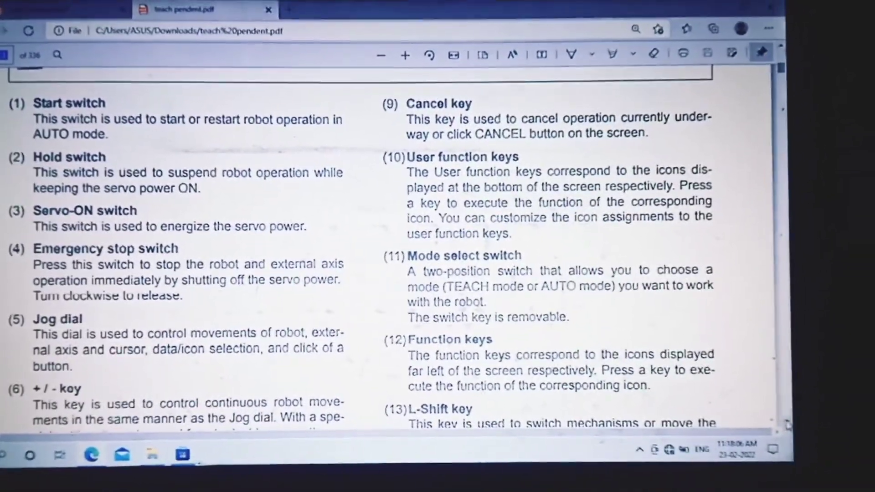
scroll(786, 424, "down", 1)
scroll(789, 411, "down", 1)
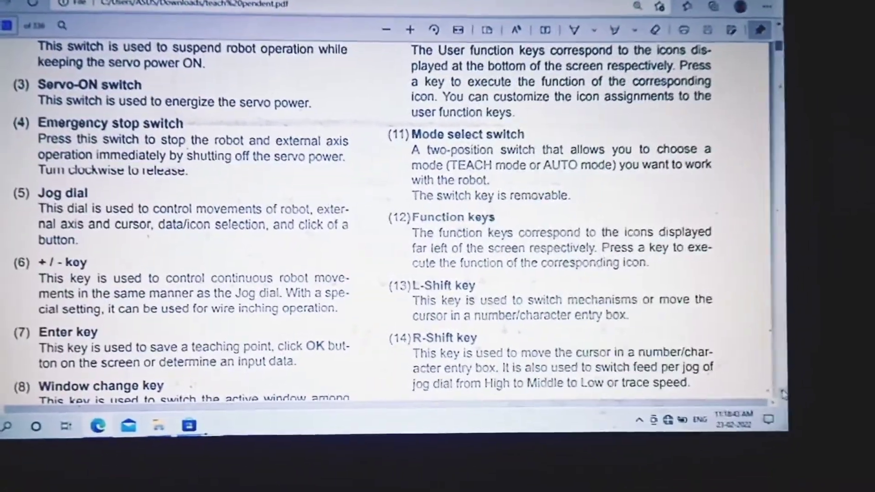
scroll(783, 398, "down", 2)
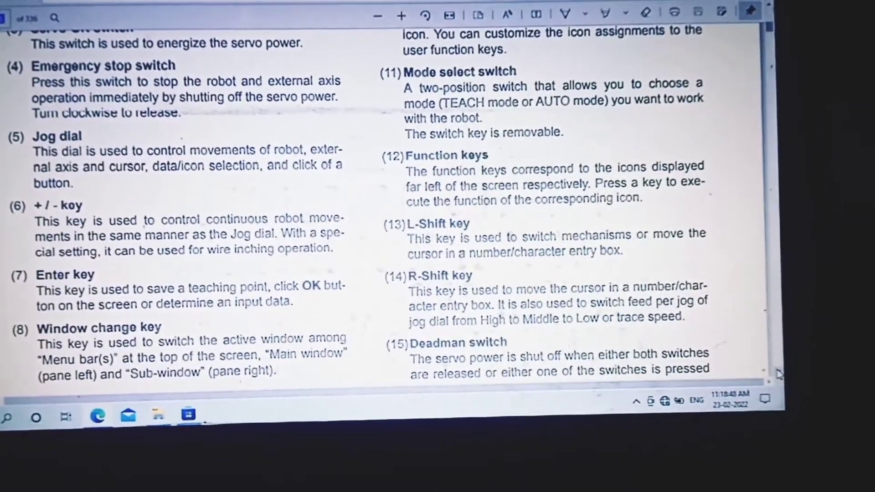
scroll(779, 374, "down", 2)
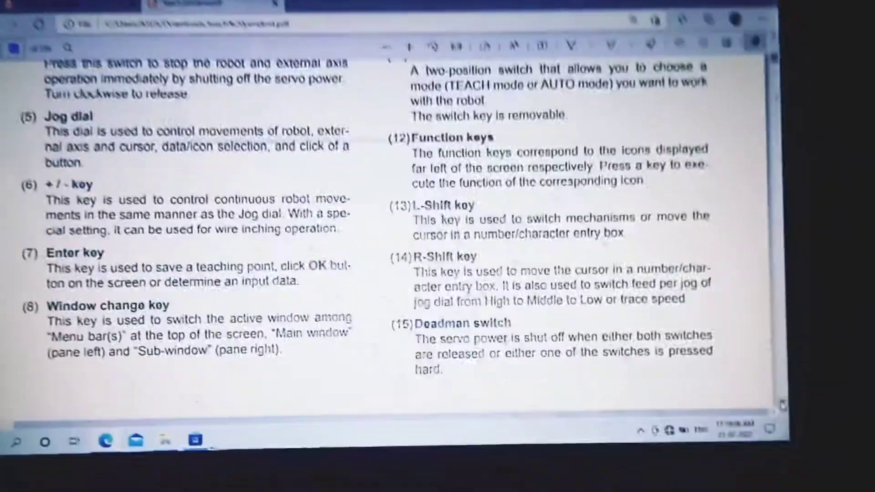
scroll(410, 239, "up", 3)
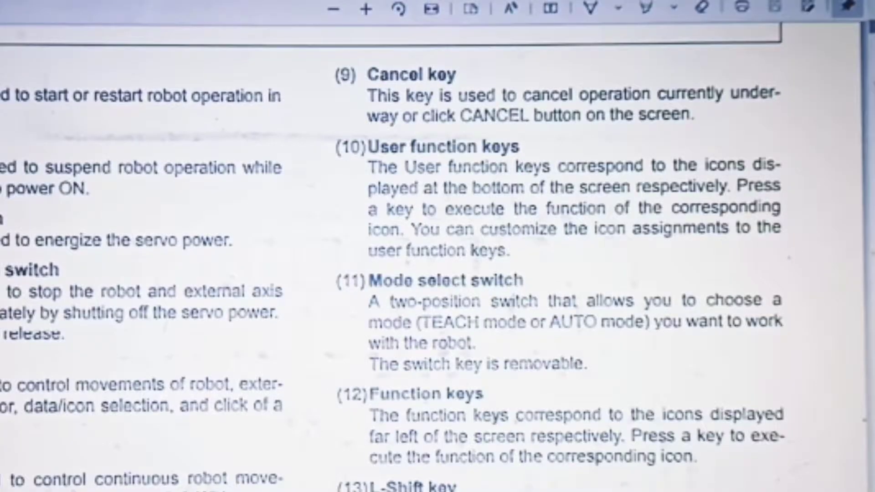